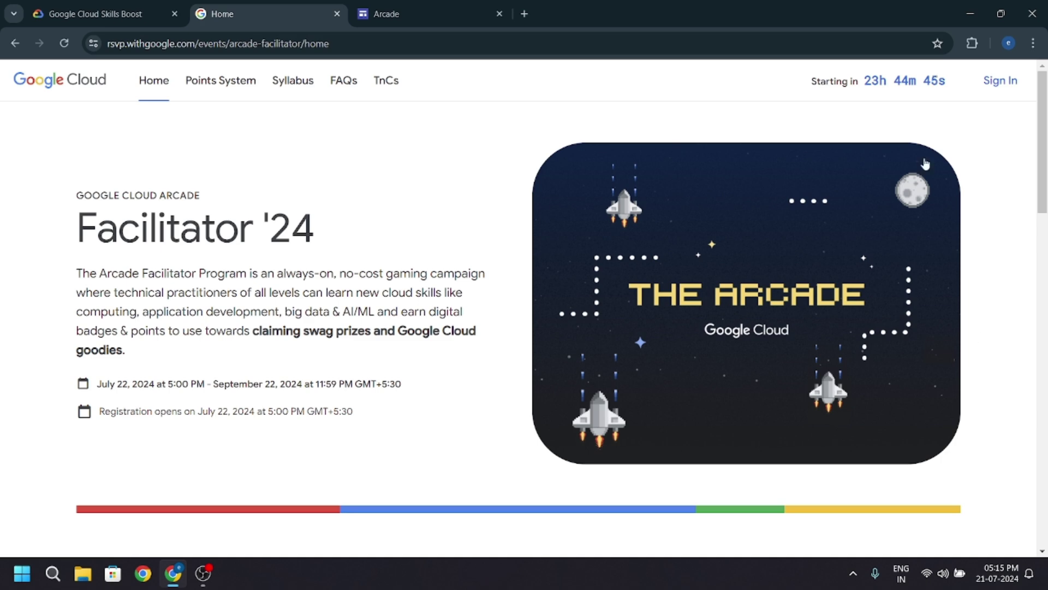
Switch from the Arcade Facilitator page to the Google Cloud Skills Boost tab
{"action": "left_click", "coordinate": [136, 5]}
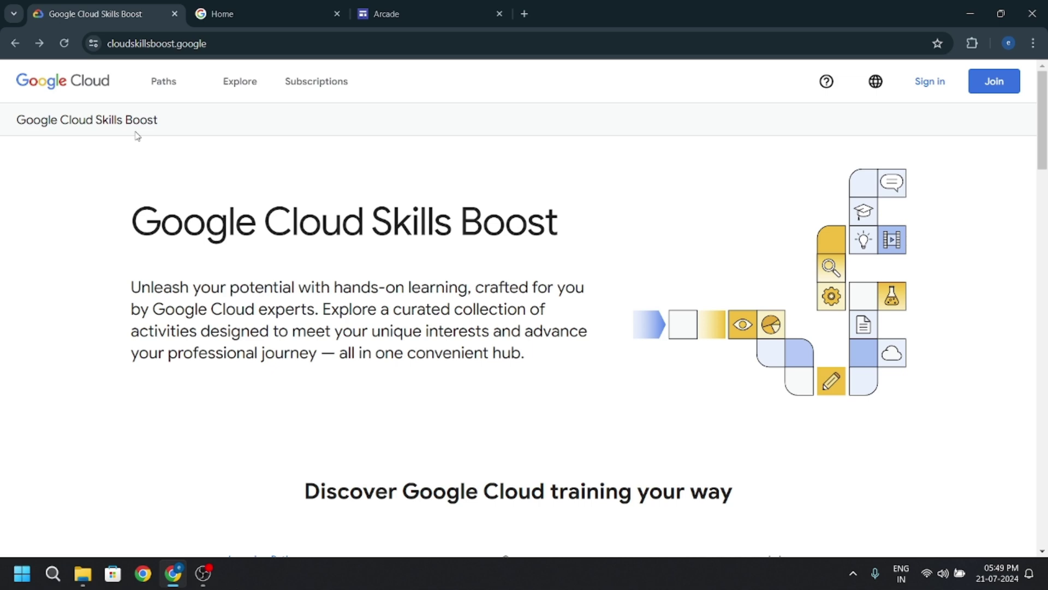
Join Google Cloud Skills Boost by signing in with an existing Google account
{"action": "scroll", "coordinate": [512, 378], "scroll_direction": "down", "scroll_amount": 2}
{"action": "scroll", "coordinate": [694, 298], "scroll_direction": "up", "scroll_amount": 2}
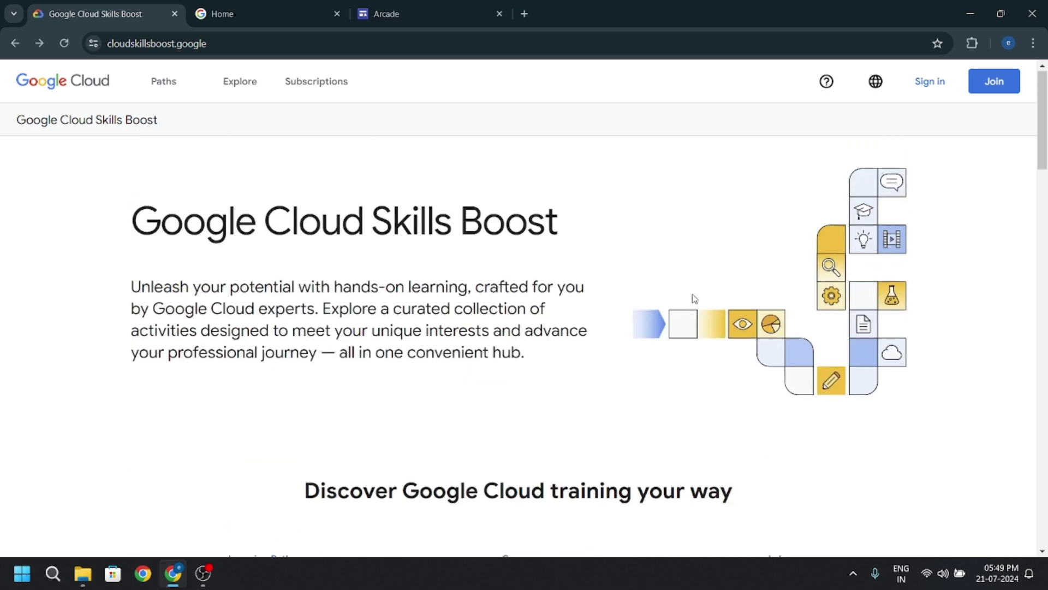
{"action": "left_click", "coordinate": [982, 88]}
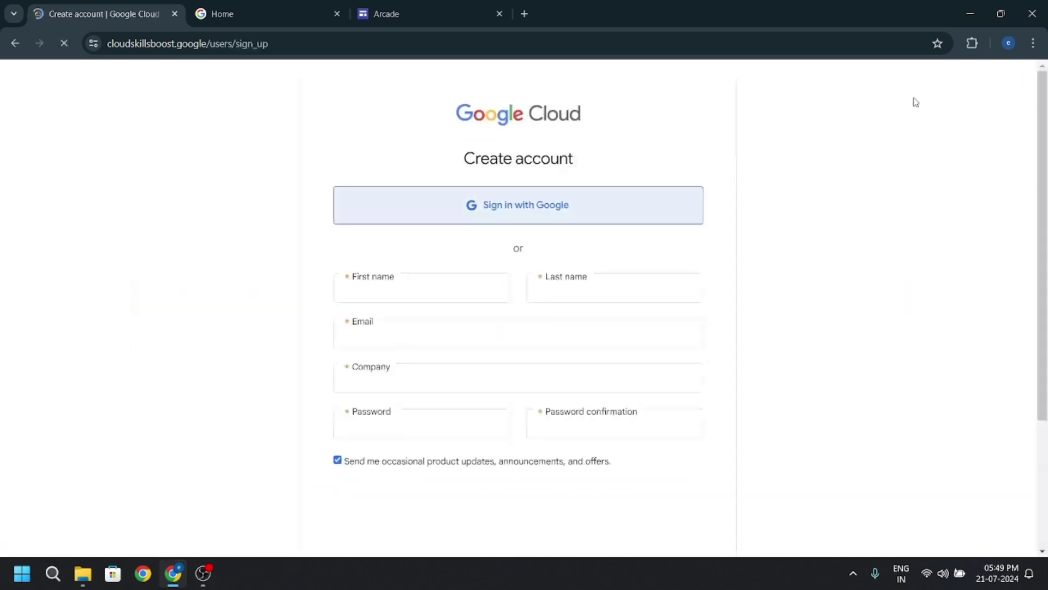
{"action": "left_click", "coordinate": [506, 210]}
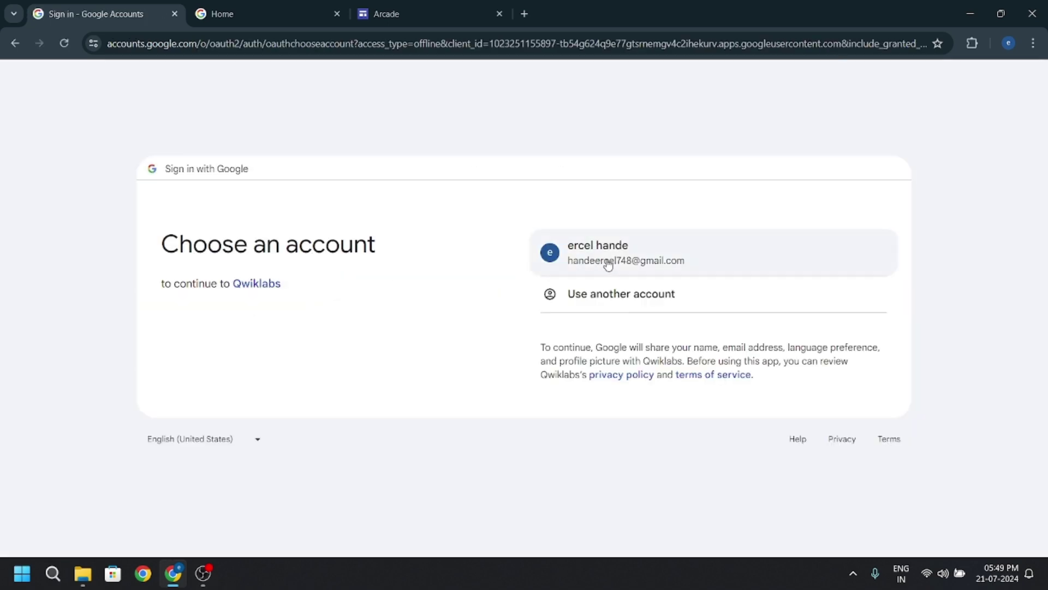
{"action": "left_click", "coordinate": [607, 263]}
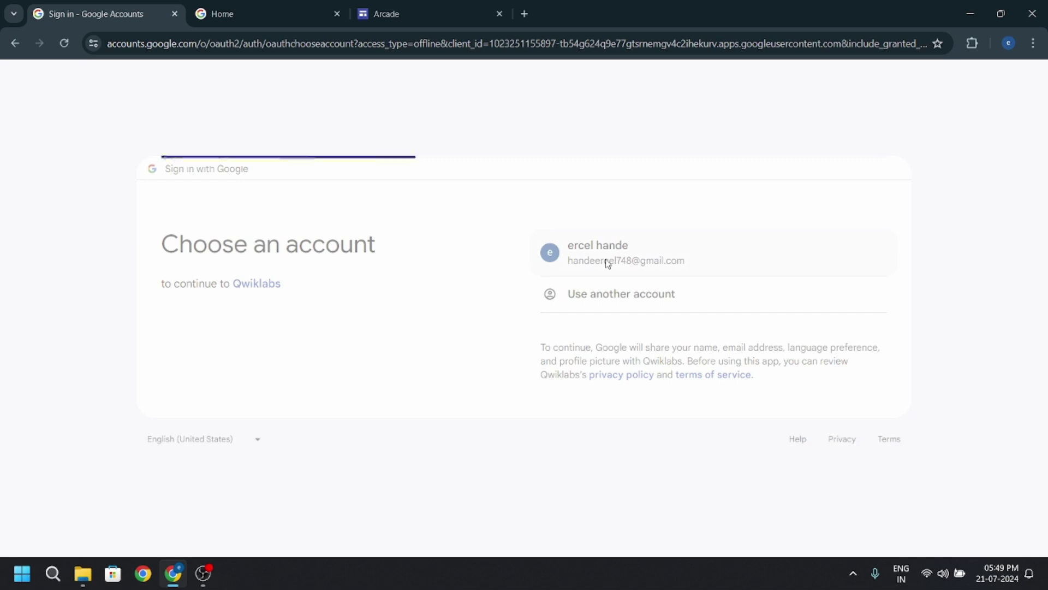
{"action": "left_click", "coordinate": [601, 382]}
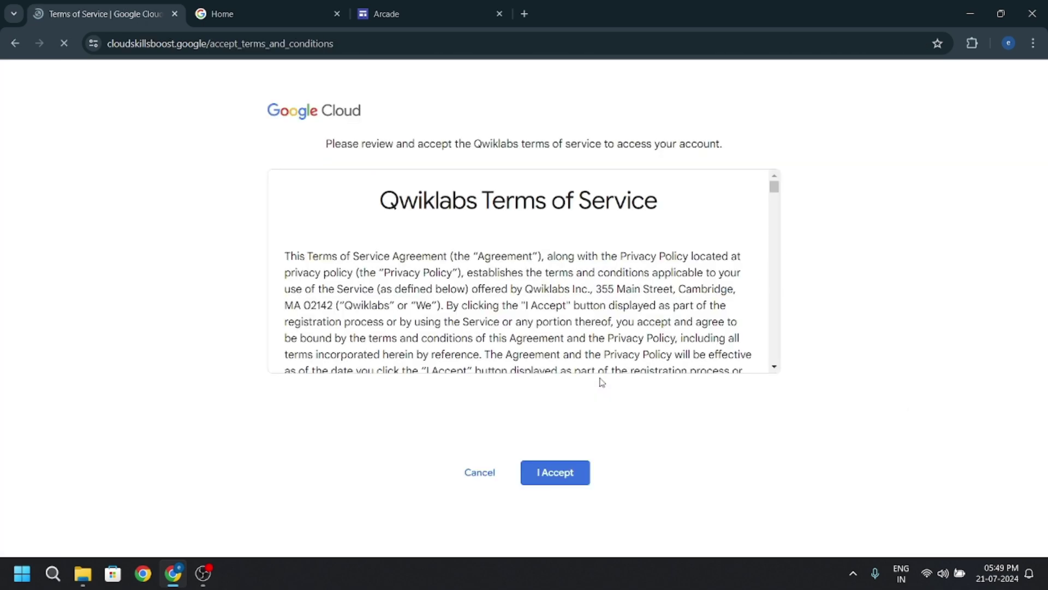
Pass the reCAPTCHA check and accept the Qwiklabs terms of service
{"action": "left_click", "coordinate": [445, 416]}
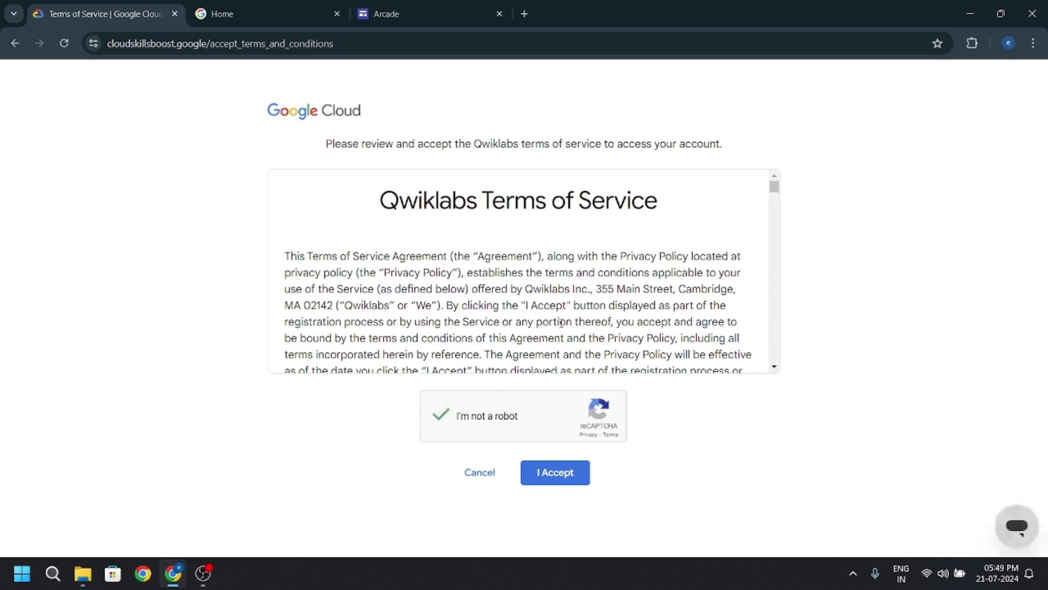
{"action": "scroll", "coordinate": [549, 328], "scroll_direction": "down", "scroll_amount": 2}
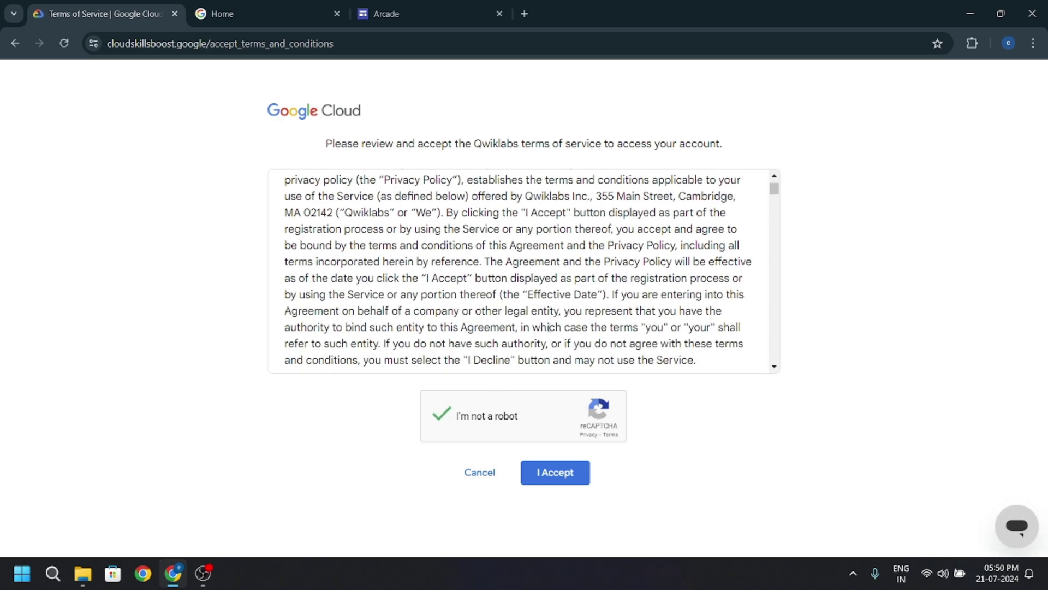
{"action": "scroll", "coordinate": [549, 327], "scroll_direction": "up", "scroll_amount": 2}
{"action": "scroll", "coordinate": [549, 328], "scroll_direction": "down", "scroll_amount": 4}
{"action": "scroll", "coordinate": [551, 331], "scroll_direction": "up", "scroll_amount": 4}
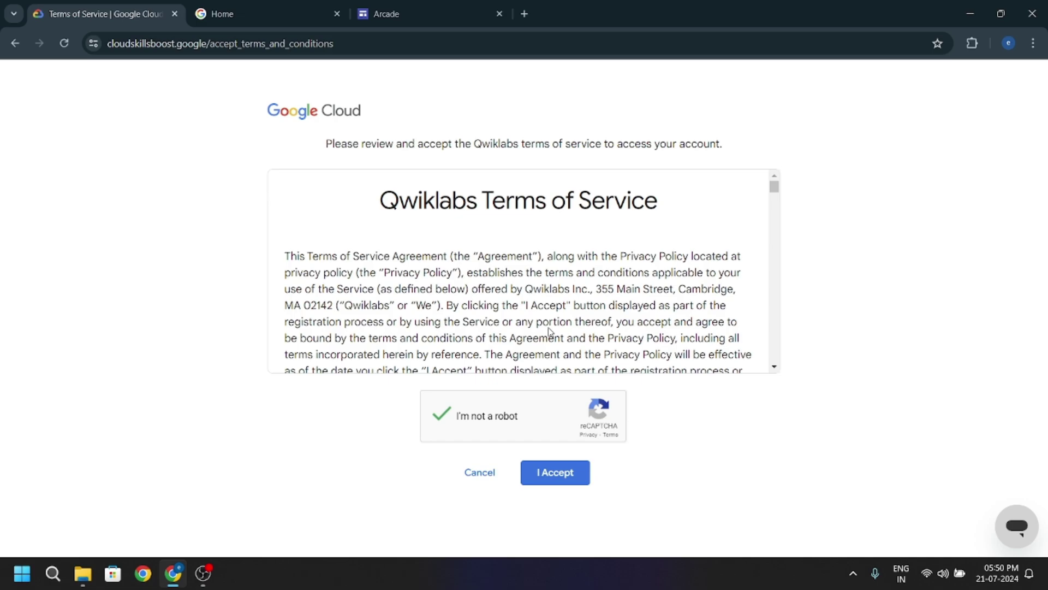
{"action": "scroll", "coordinate": [549, 331], "scroll_direction": "down", "scroll_amount": 10}
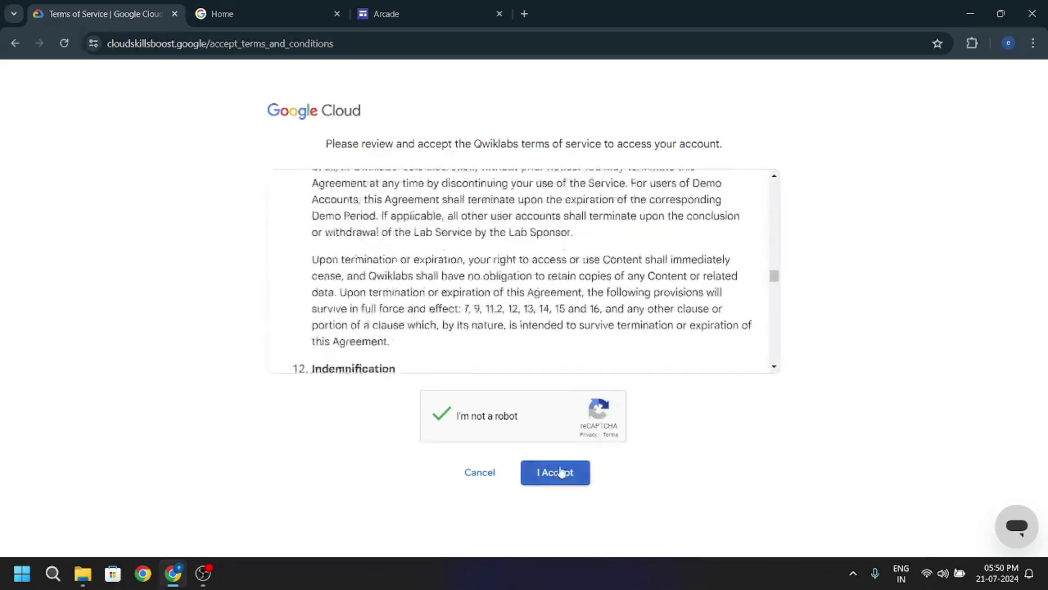
{"action": "left_click", "coordinate": [560, 471]}
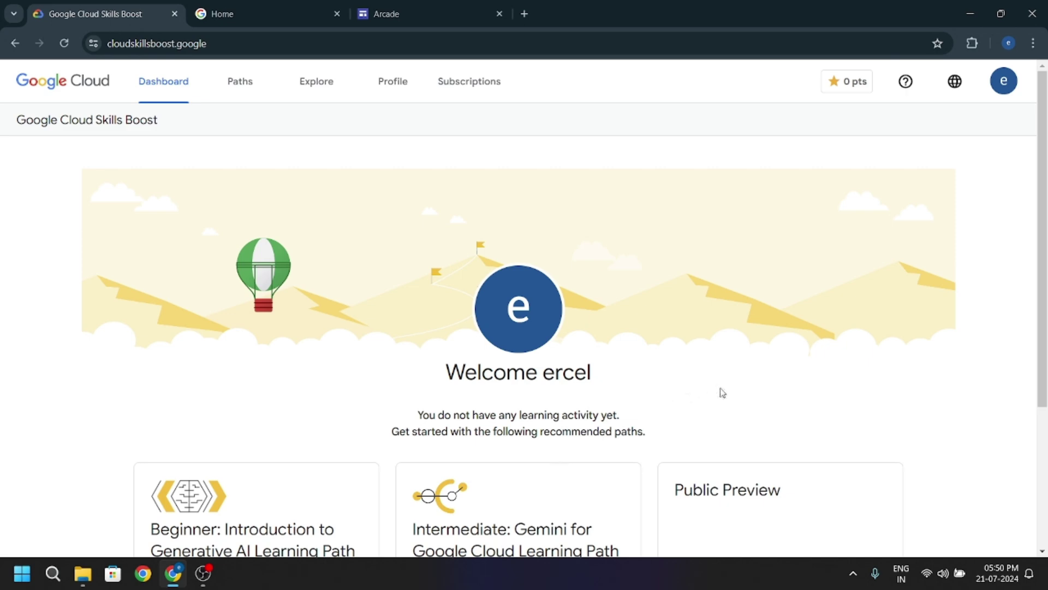
Review the new Dashboard's welcome message and recommended learning paths
{"action": "scroll", "coordinate": [721, 392], "scroll_direction": "down", "scroll_amount": 2}
{"action": "scroll", "coordinate": [721, 392], "scroll_direction": "down", "scroll_amount": 2}
{"action": "scroll", "coordinate": [721, 392], "scroll_direction": "up", "scroll_amount": 4}
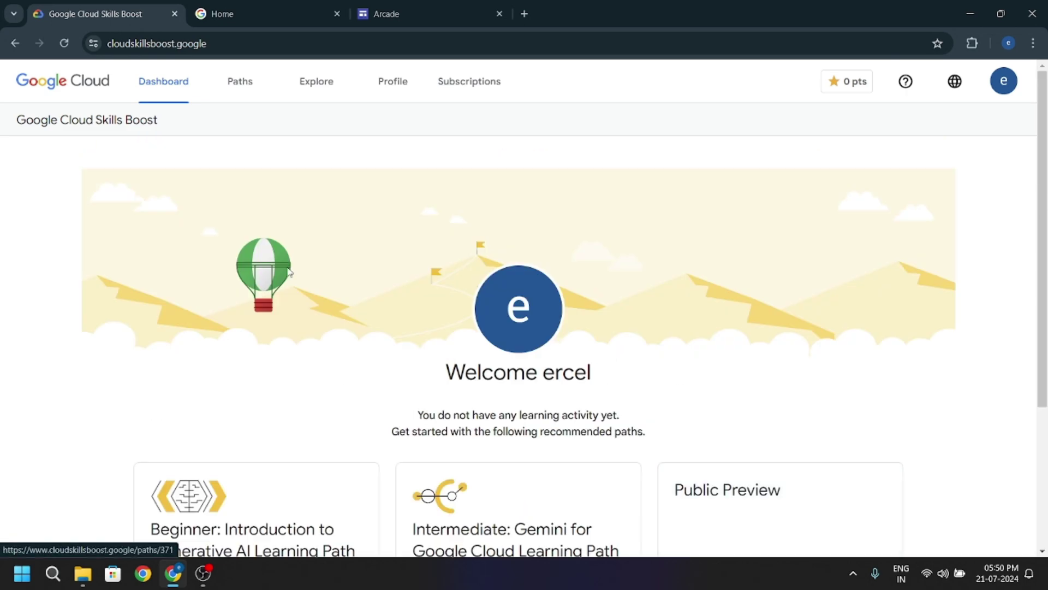
{"action": "left_click_drag", "start_coordinate": [19, 117], "coordinate": [164, 112]}
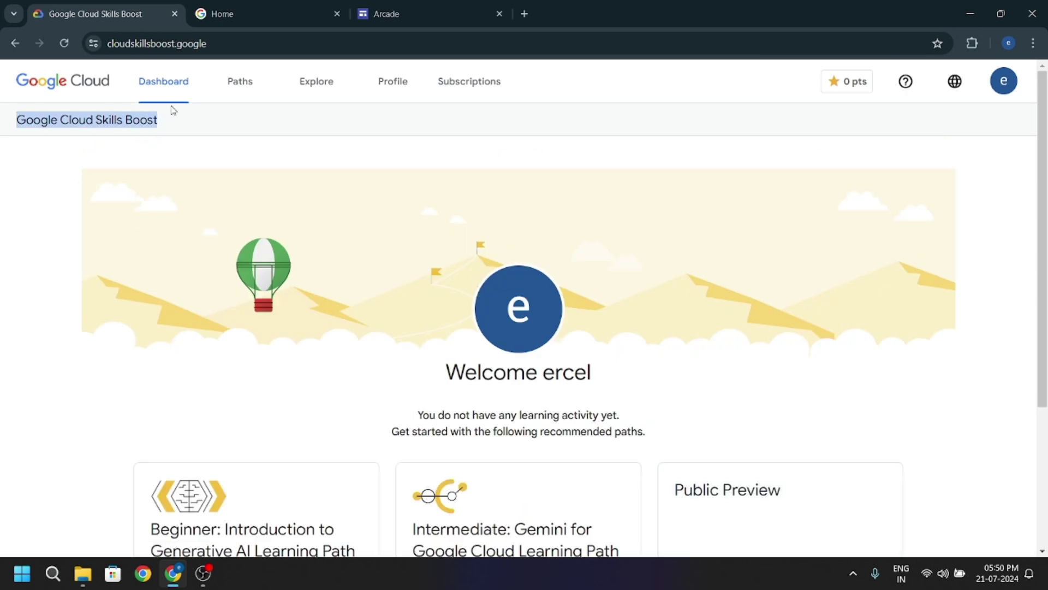
{"action": "left_click", "coordinate": [171, 112]}
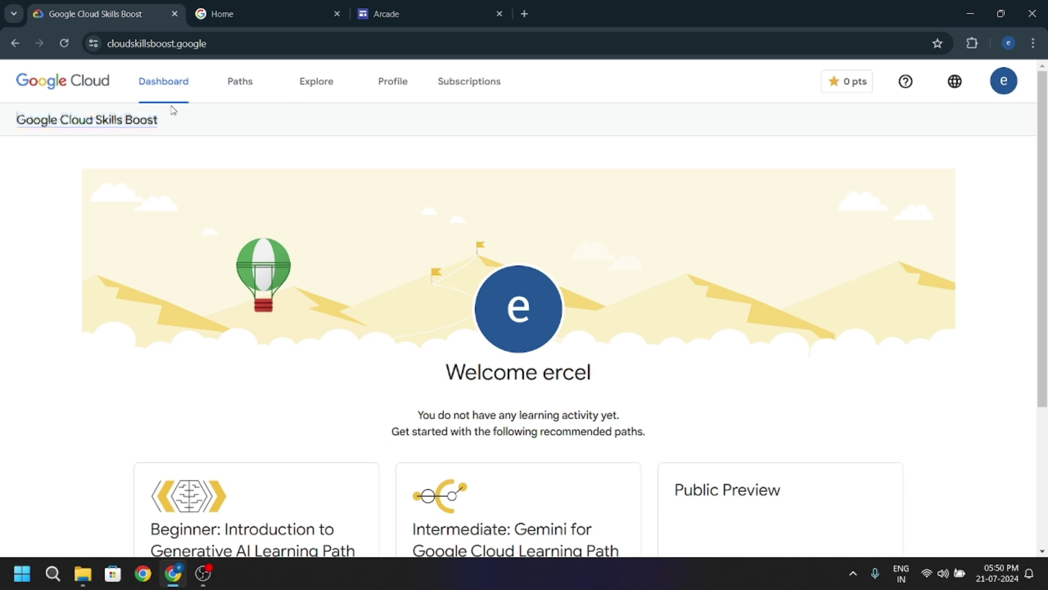
Sign out of the new account and sign back in with Google
{"action": "left_click", "coordinate": [1006, 88]}
{"action": "left_click", "coordinate": [935, 352]}
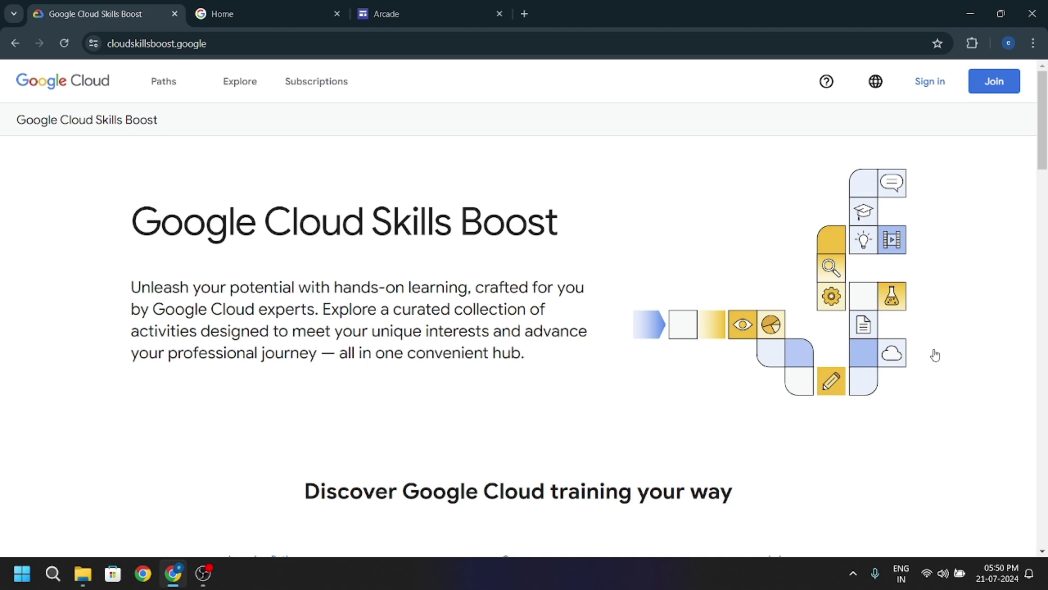
{"action": "left_click", "coordinate": [940, 93]}
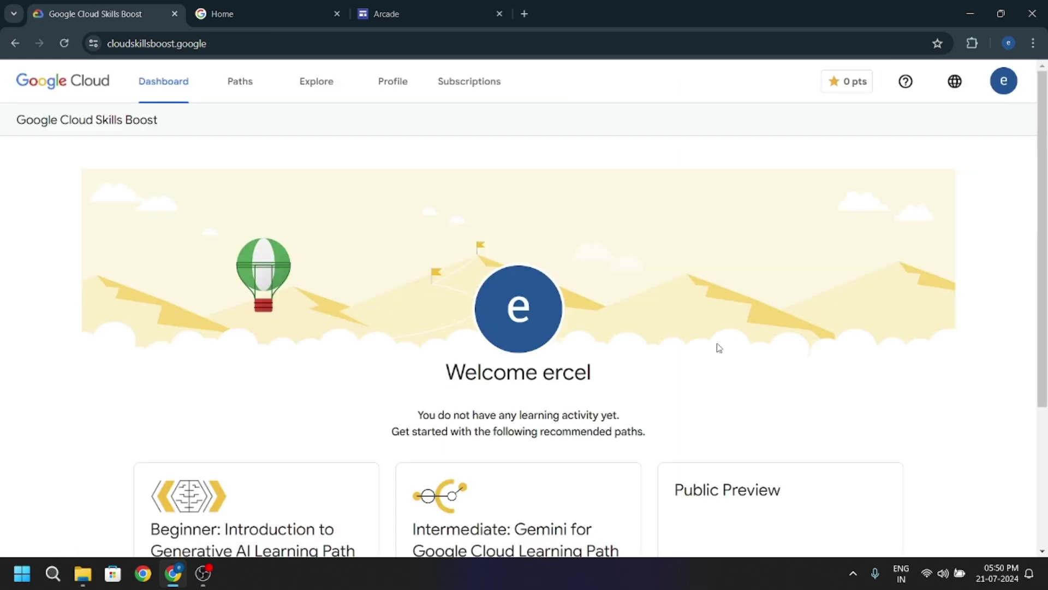
{"action": "scroll", "coordinate": [719, 347], "scroll_direction": "down", "scroll_amount": 2}
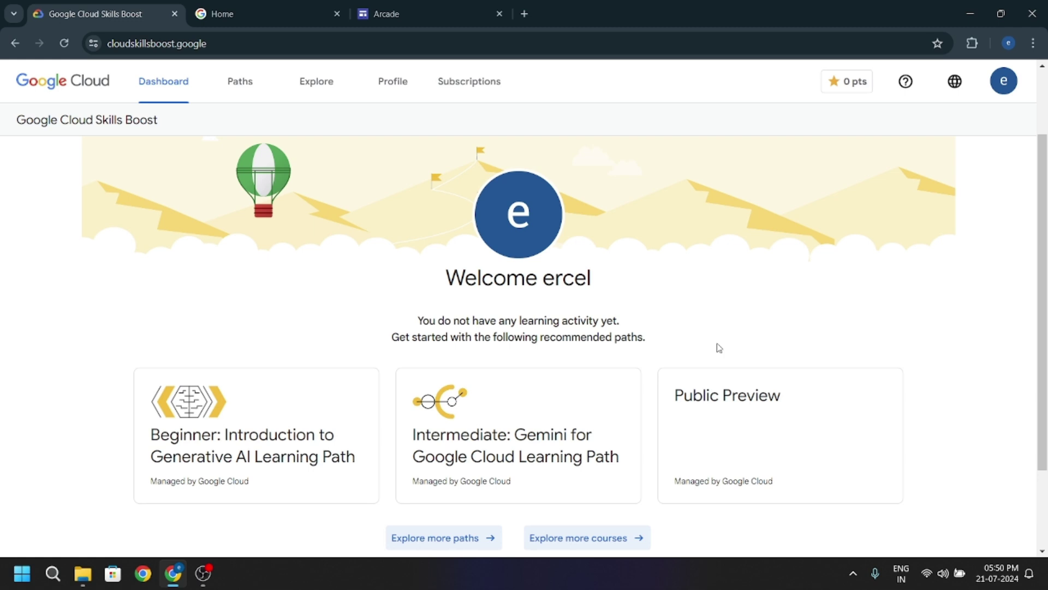
In account Settings, enable leaderboard opt-out, Credly consent, product updates and extended-time accommodations
{"action": "left_click", "coordinate": [1003, 88]}
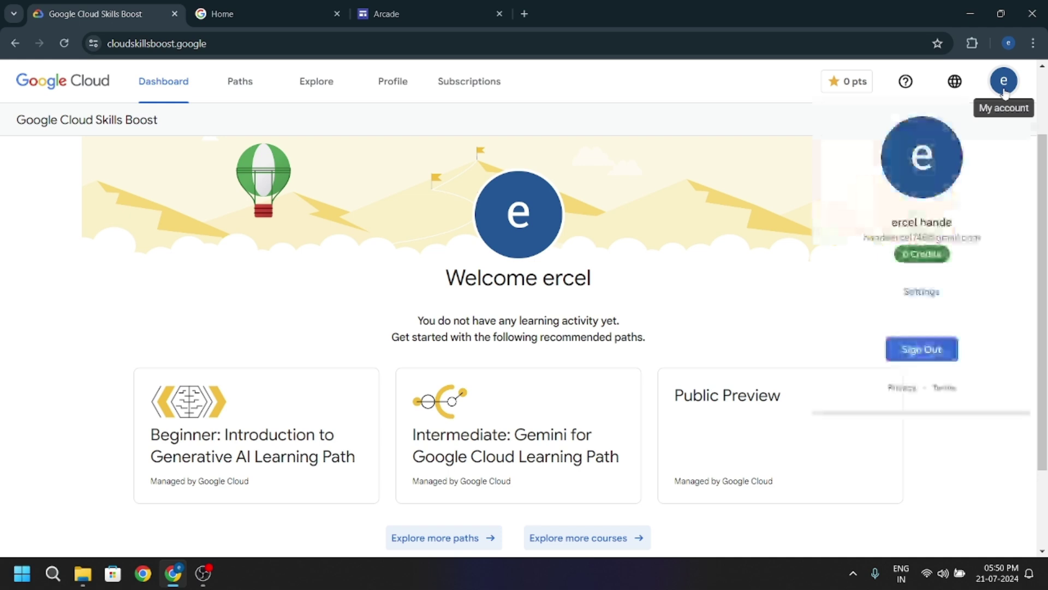
{"action": "left_click", "coordinate": [919, 299]}
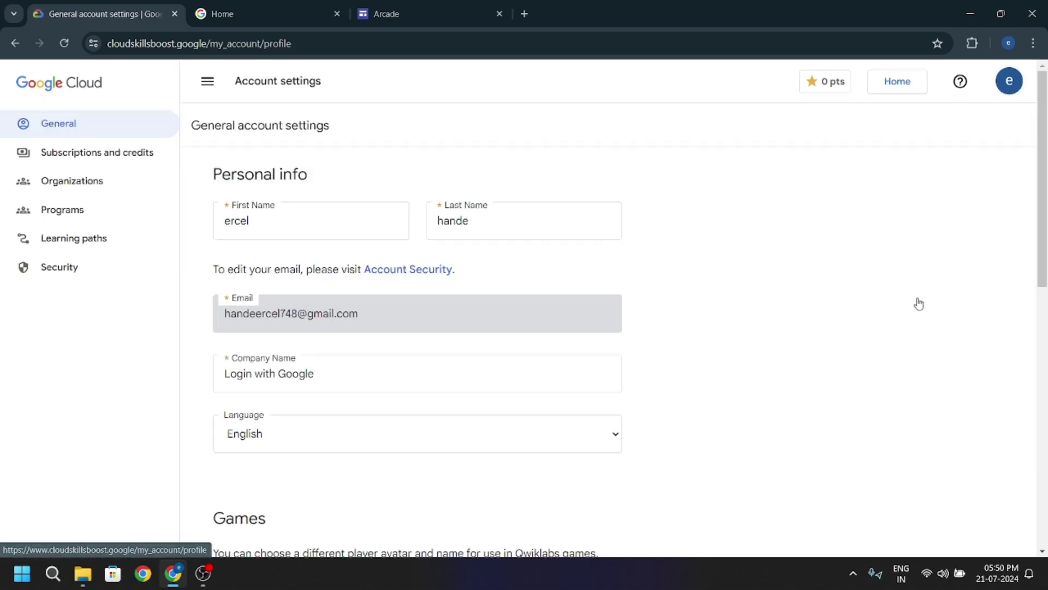
{"action": "scroll", "coordinate": [404, 414], "scroll_direction": "down", "scroll_amount": 10}
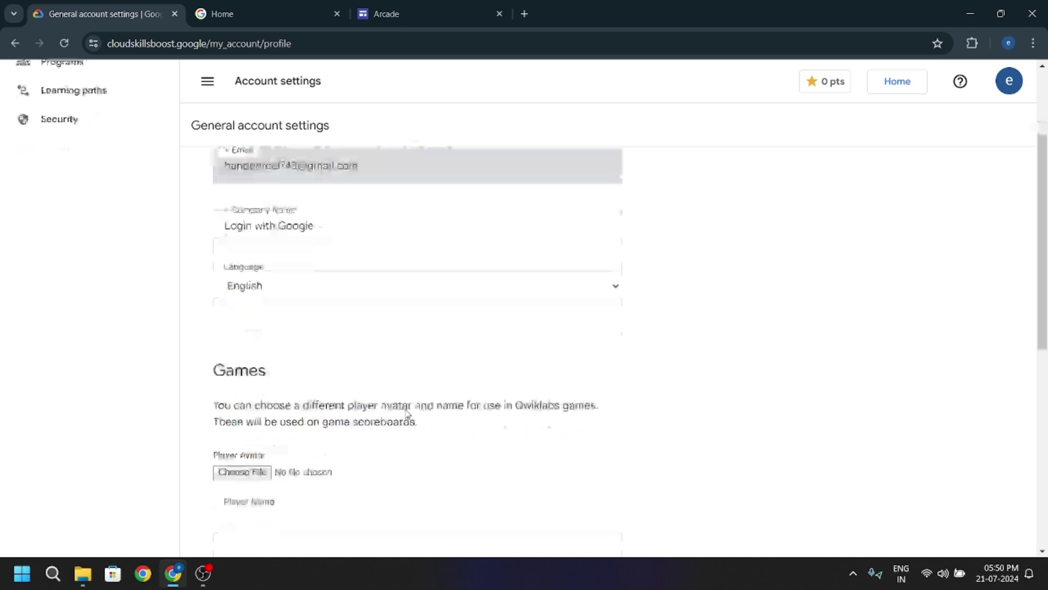
{"action": "left_click", "coordinate": [218, 171]}
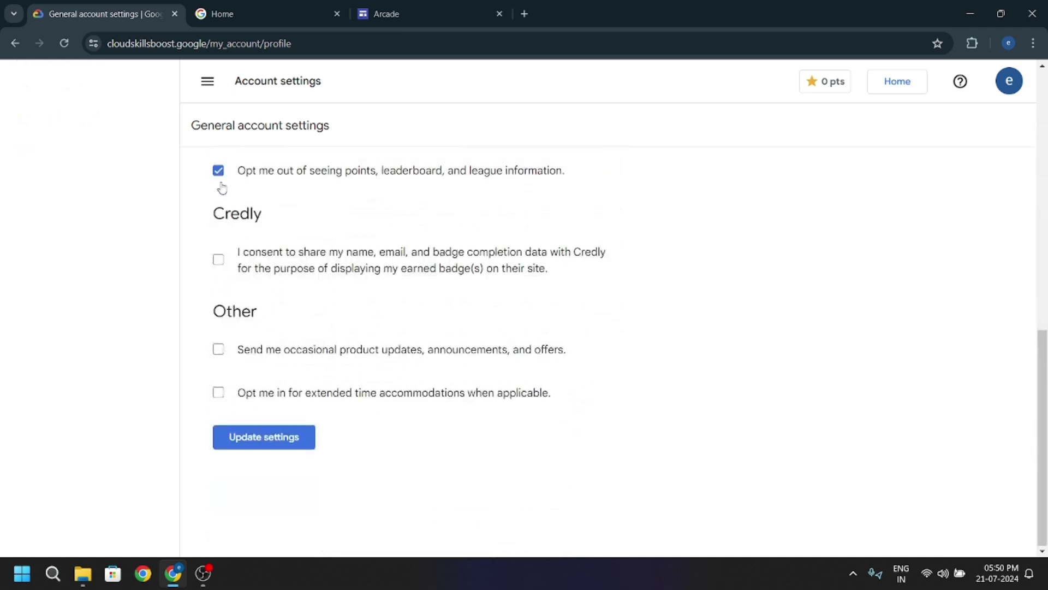
{"action": "left_click", "coordinate": [218, 260]}
{"action": "left_click", "coordinate": [218, 349]}
{"action": "left_click", "coordinate": [218, 393]}
Save the account settings with Update settings
{"action": "scroll", "coordinate": [218, 398], "scroll_direction": "up", "scroll_amount": 4}
{"action": "scroll", "coordinate": [218, 398], "scroll_direction": "down", "scroll_amount": 4}
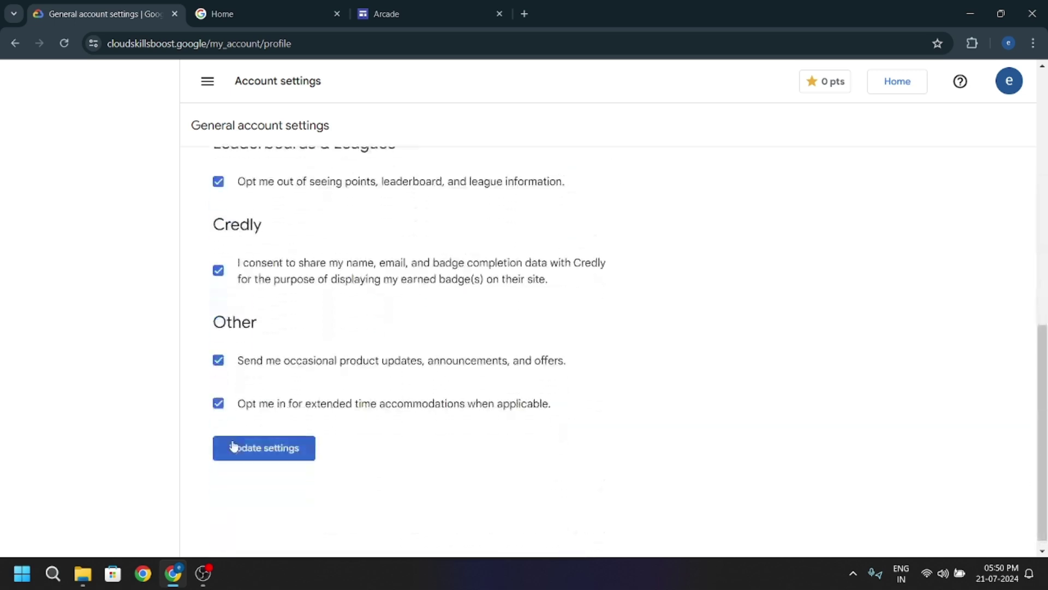
{"action": "left_click", "coordinate": [236, 449]}
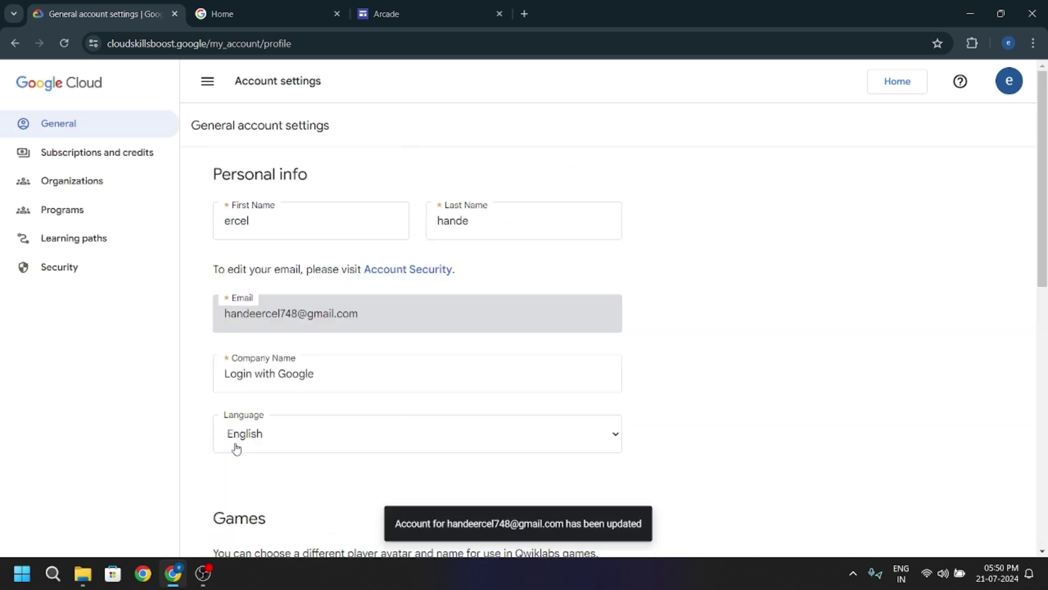
{"action": "left_click_drag", "start_coordinate": [412, 526], "coordinate": [564, 526]}
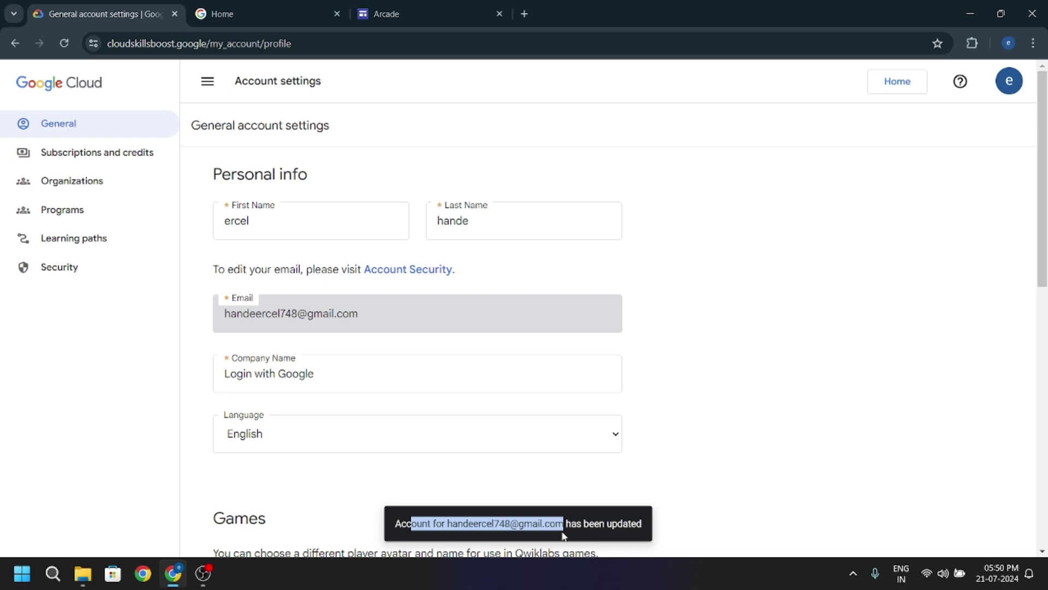
{"action": "left_click", "coordinate": [884, 516]}
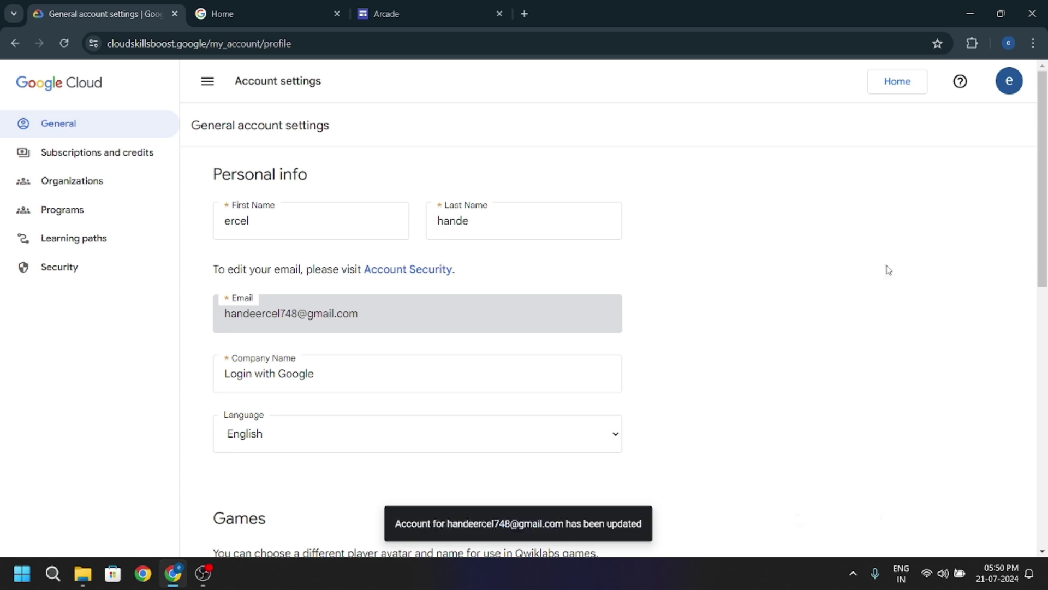
From the Profile page, make the profile public and confirm with Make Profile Public
{"action": "left_click", "coordinate": [890, 94]}
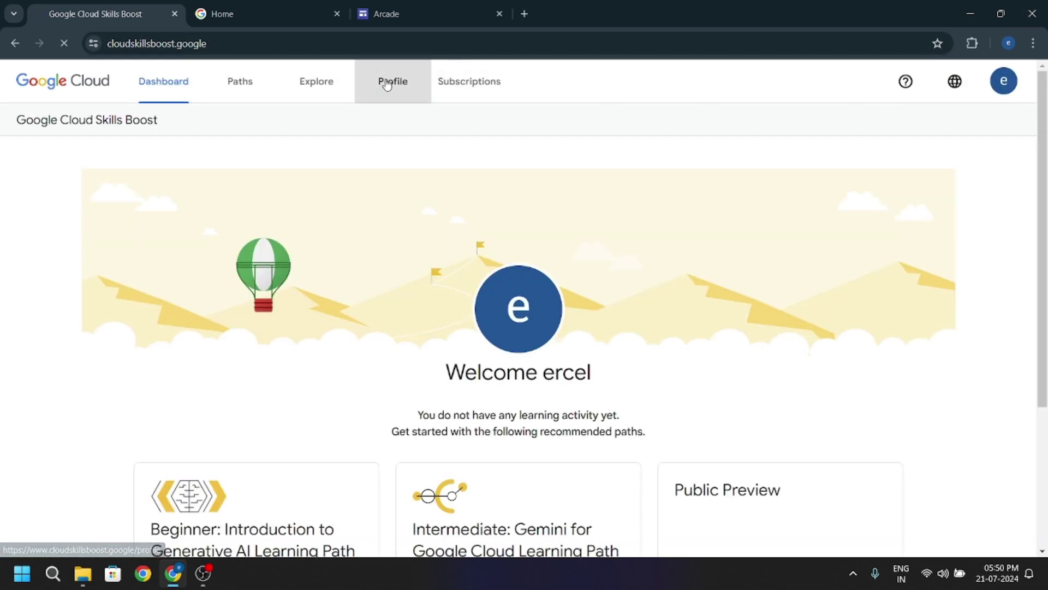
{"action": "left_click", "coordinate": [385, 81]}
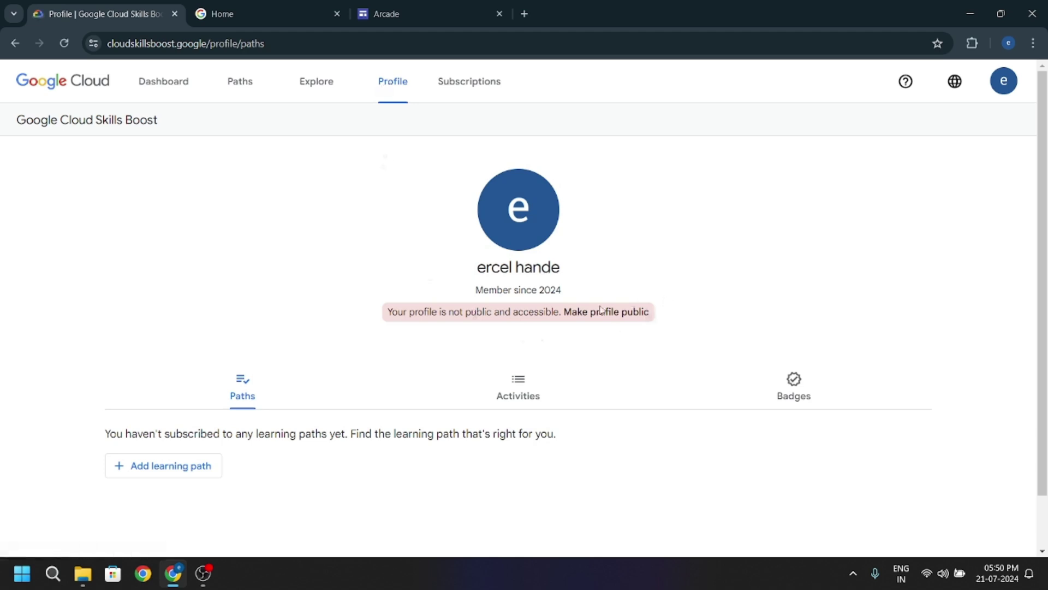
{"action": "left_click_drag", "start_coordinate": [387, 313], "coordinate": [552, 310]}
{"action": "left_click", "coordinate": [553, 310]}
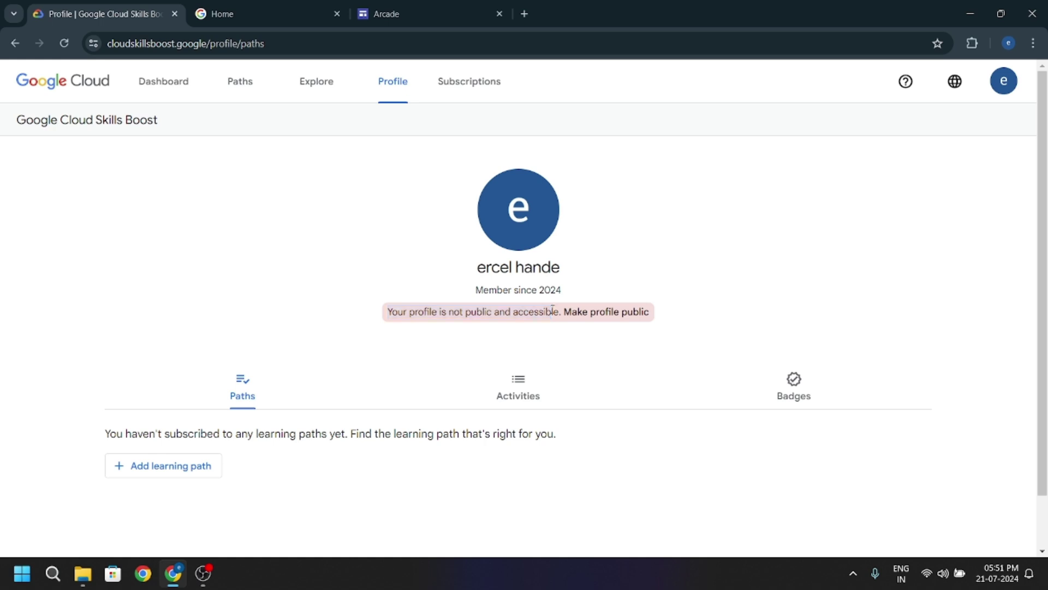
{"action": "left_click", "coordinate": [586, 317]}
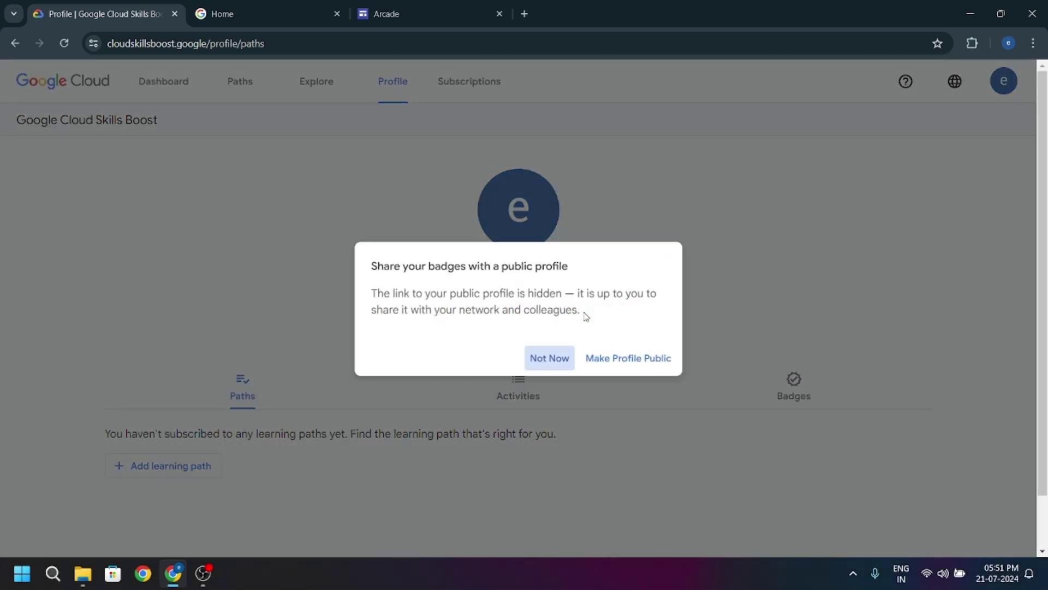
{"action": "left_click", "coordinate": [607, 358]}
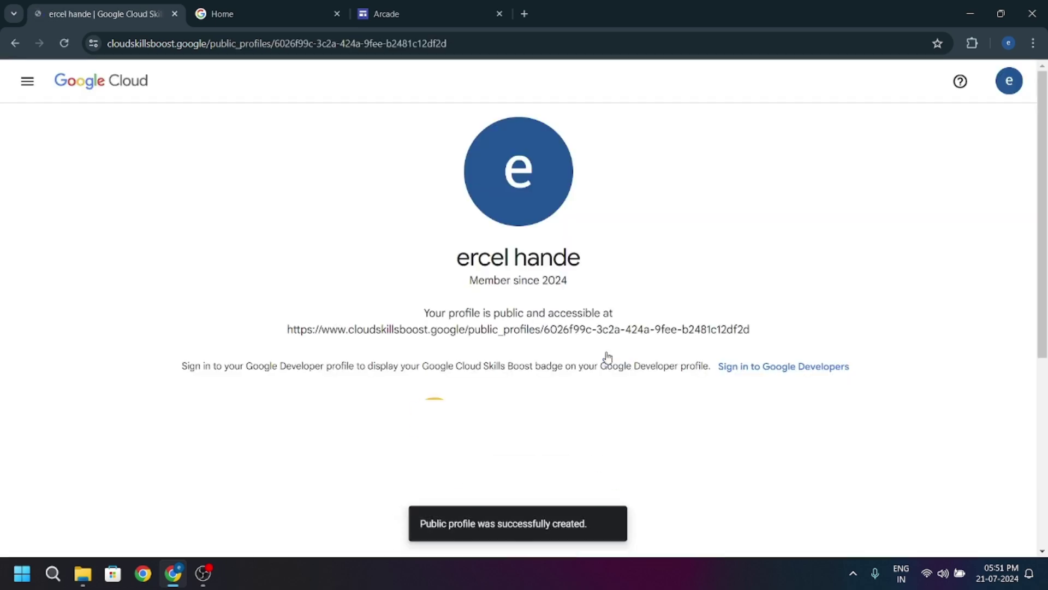
Select the full public profile URL shown on the new public profile page
{"action": "scroll", "coordinate": [608, 357], "scroll_direction": "down", "scroll_amount": 2}
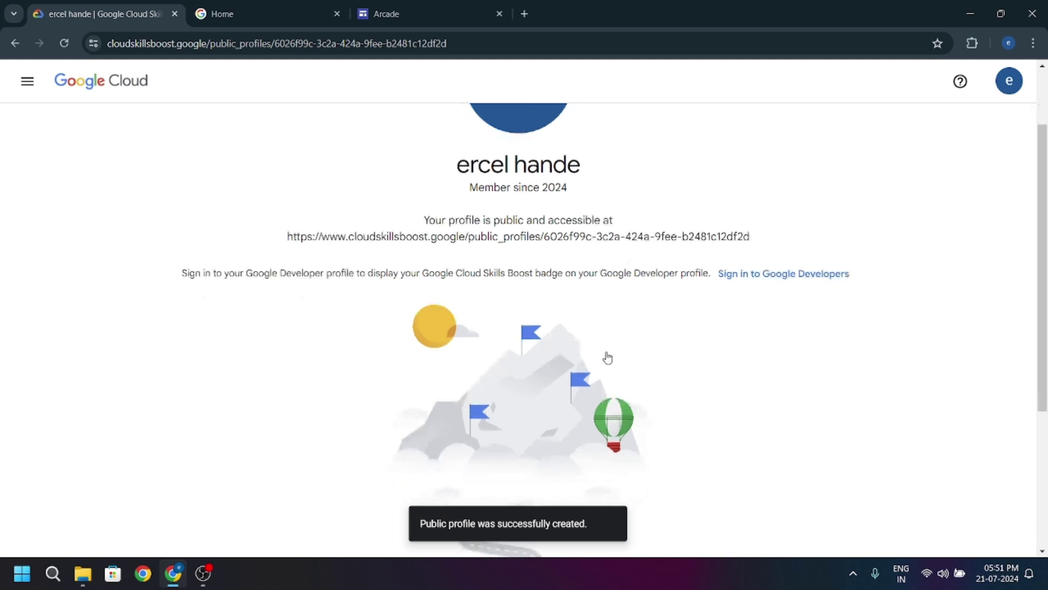
{"action": "scroll", "coordinate": [607, 357], "scroll_direction": "up", "scroll_amount": 2}
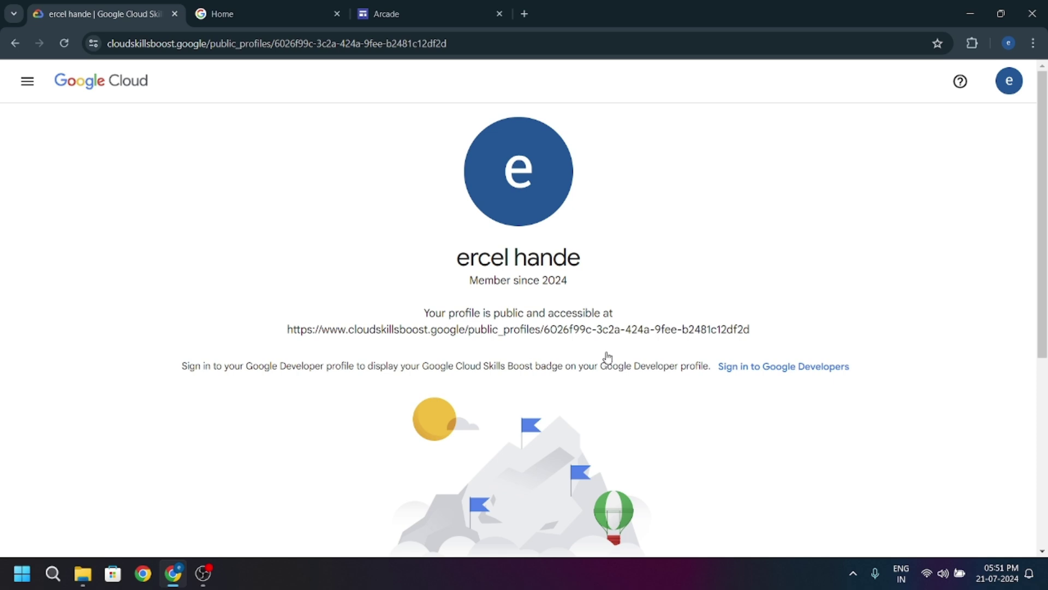
{"action": "triple_click", "coordinate": [311, 333]}
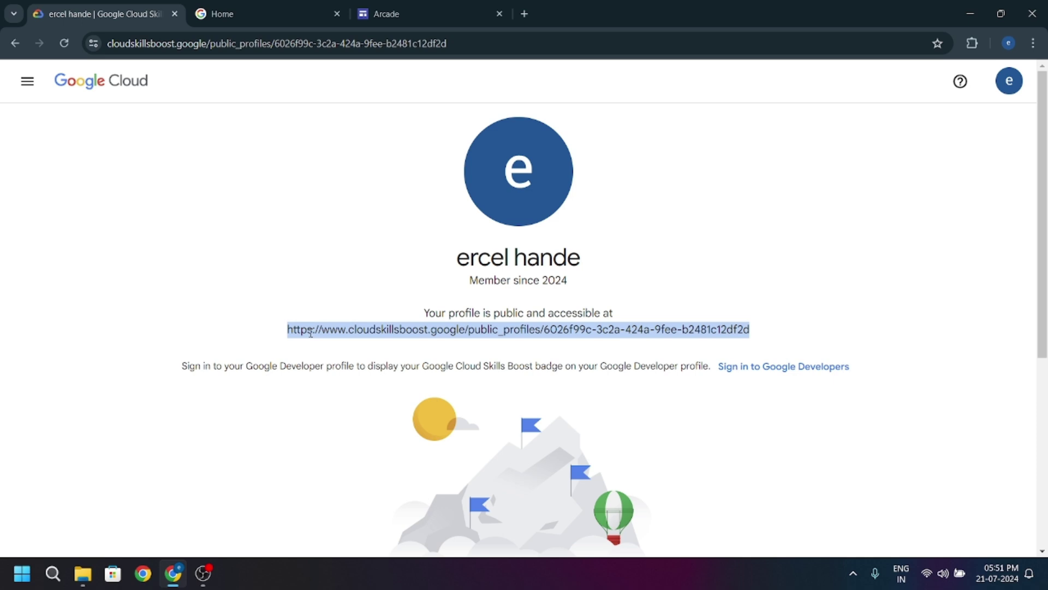